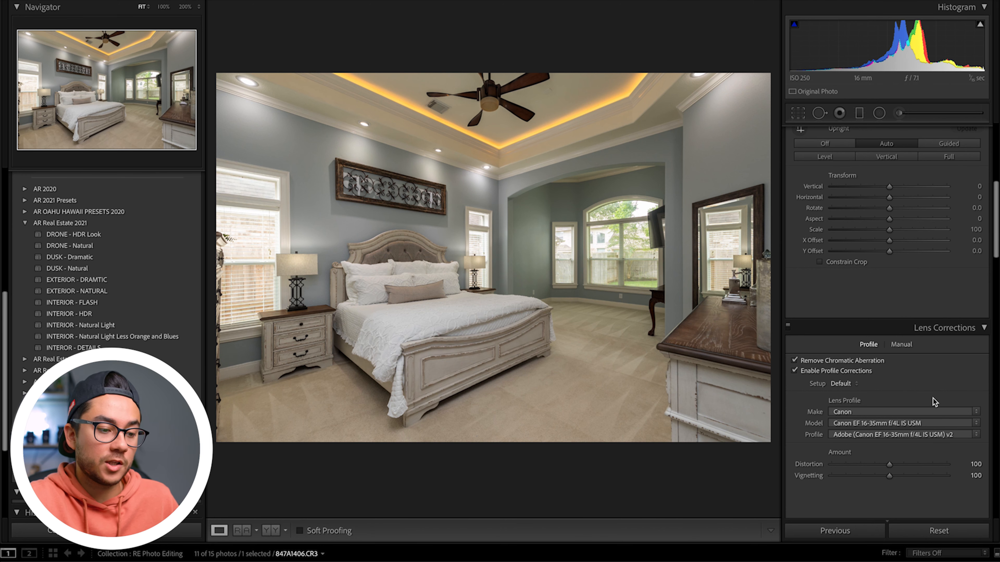
Step: Desaturate the bedroom wall's yellows (-20) and greens (-44), then lift exposure slightly
{"action": "scroll", "coordinate": [934, 402], "scroll_direction": "down", "scroll_amount": 2}
{"action": "scroll", "coordinate": [934, 402], "scroll_direction": "down", "scroll_amount": 2}
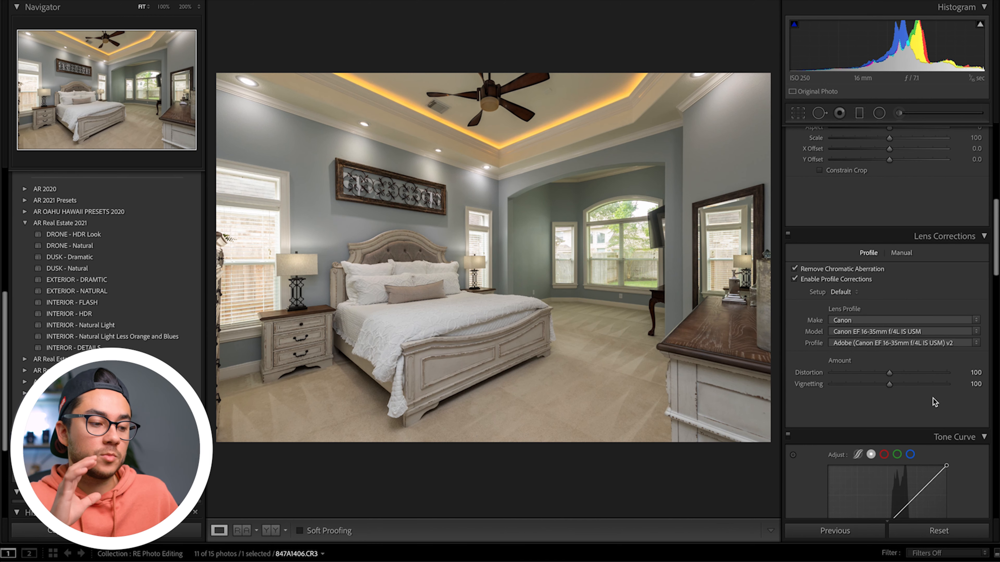
{"action": "scroll", "coordinate": [934, 401], "scroll_direction": "down", "scroll_amount": 10}
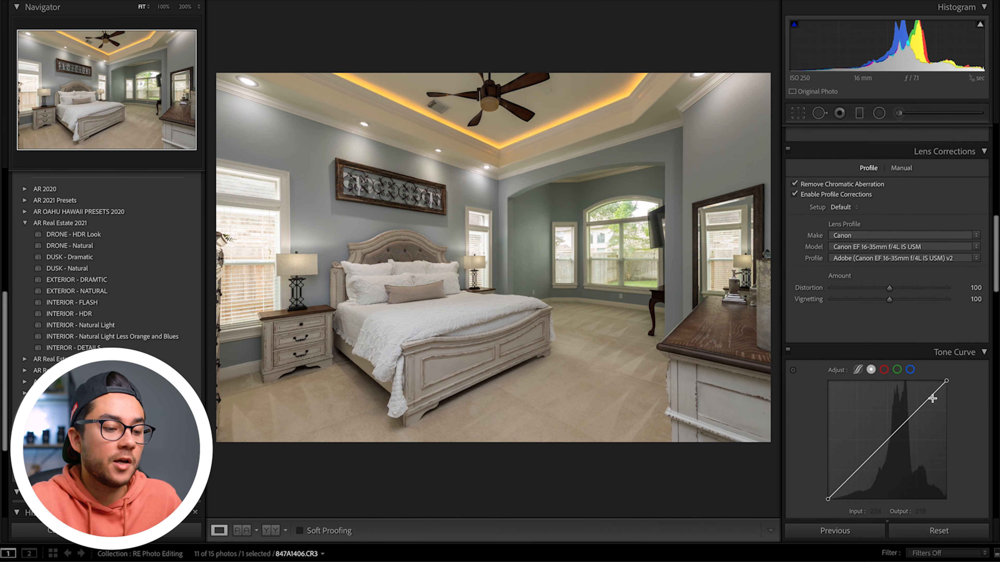
{"action": "scroll", "coordinate": [934, 402], "scroll_direction": "down", "scroll_amount": 10}
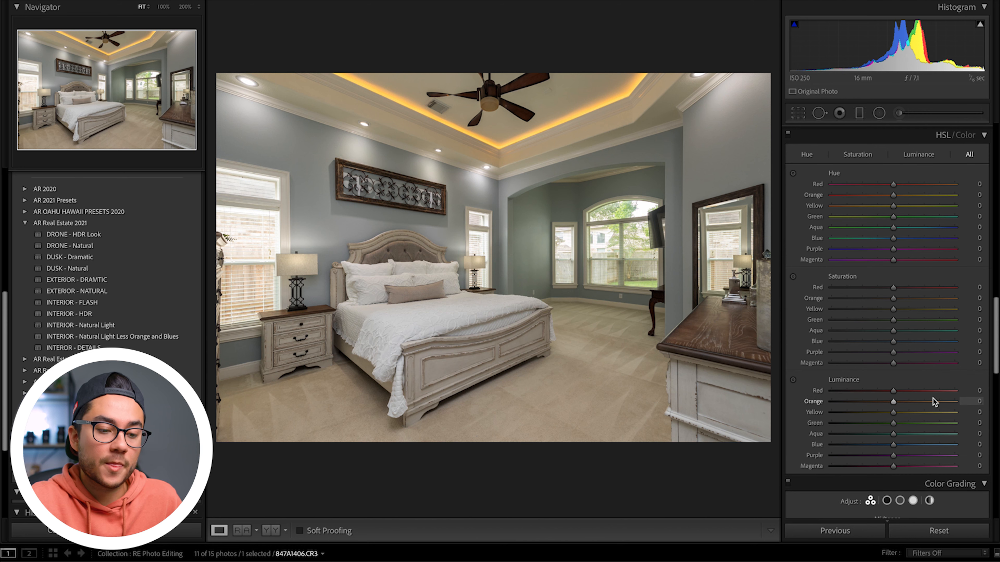
{"action": "left_click", "coordinate": [793, 277]}
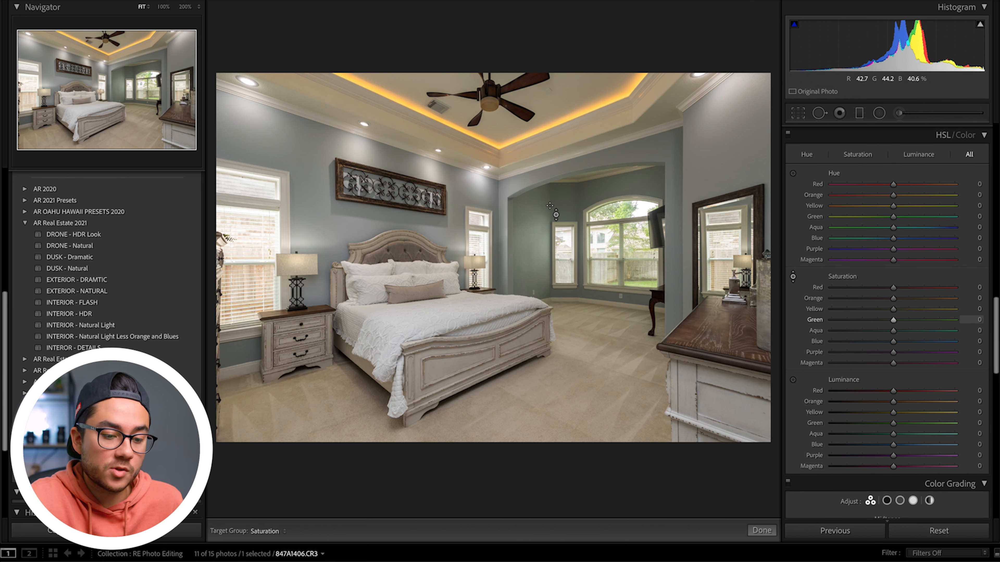
{"action": "left_click_drag", "start_coordinate": [544, 206], "coordinate": [545, 224]}
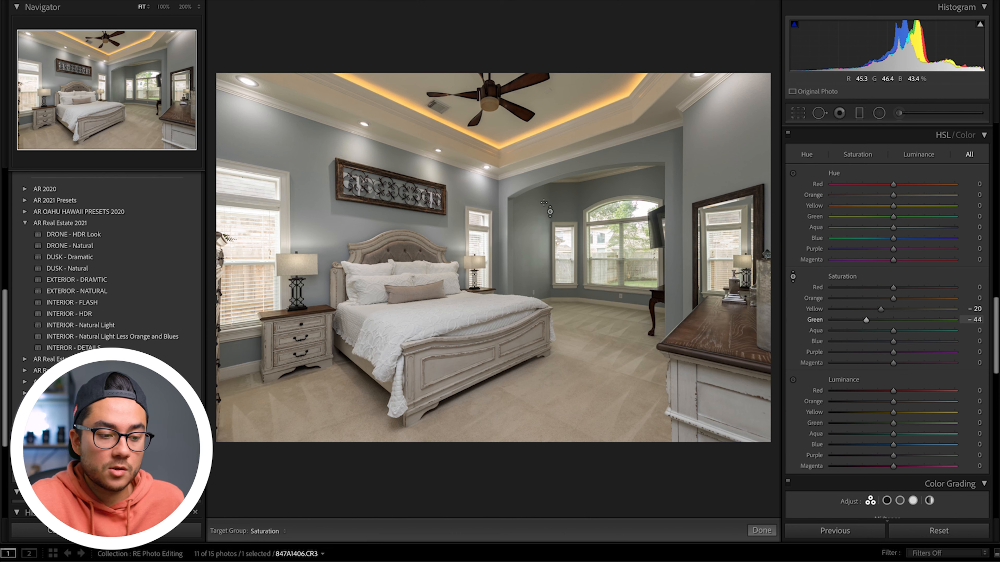
{"action": "left_click", "coordinate": [793, 277]}
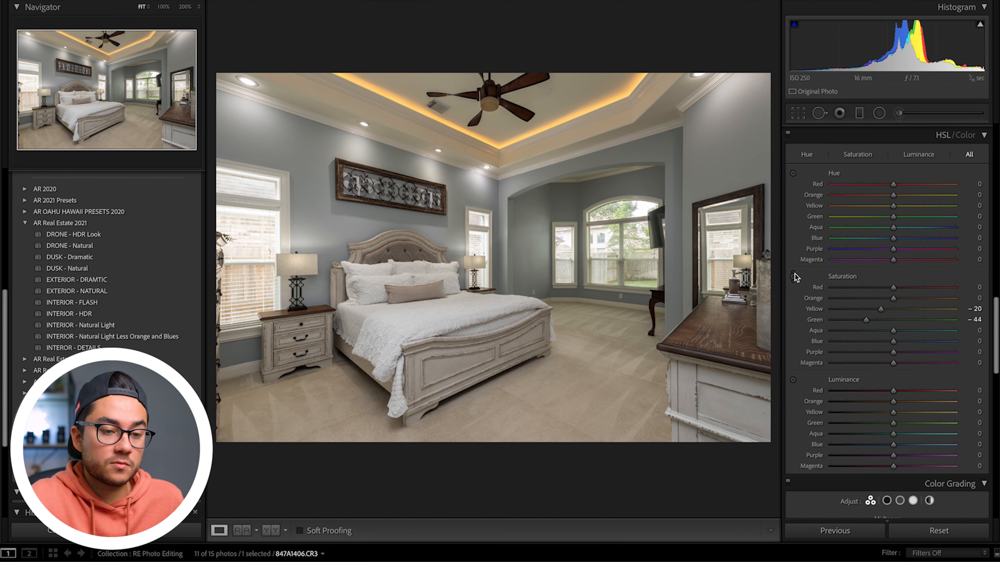
{"action": "left_click_drag", "start_coordinate": [870, 53], "coordinate": [878, 53]}
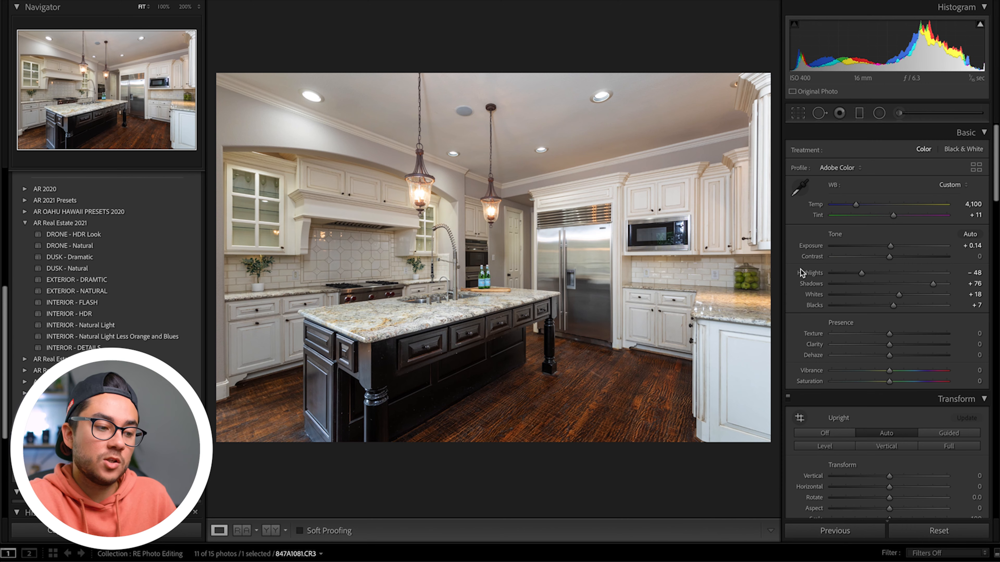
{"action": "left_click", "coordinate": [466, 210]}
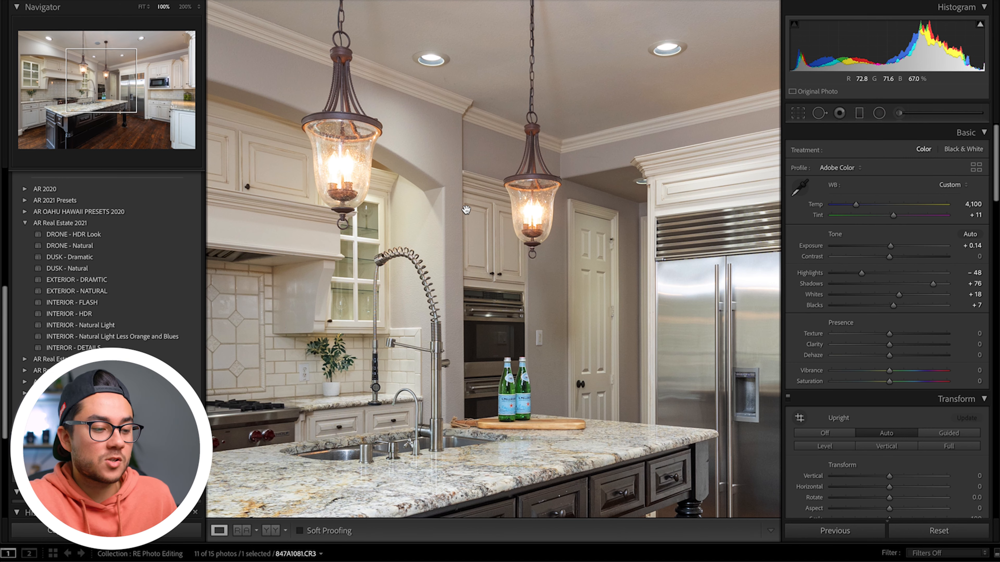
{"action": "left_click", "coordinate": [466, 210]}
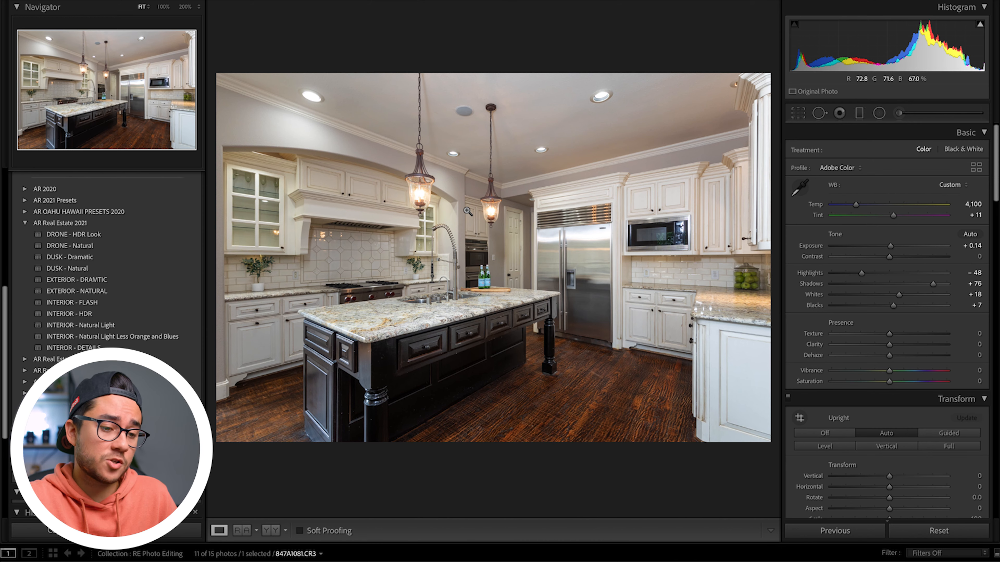
{"action": "scroll", "coordinate": [888, 365], "scroll_direction": "down", "scroll_amount": 5}
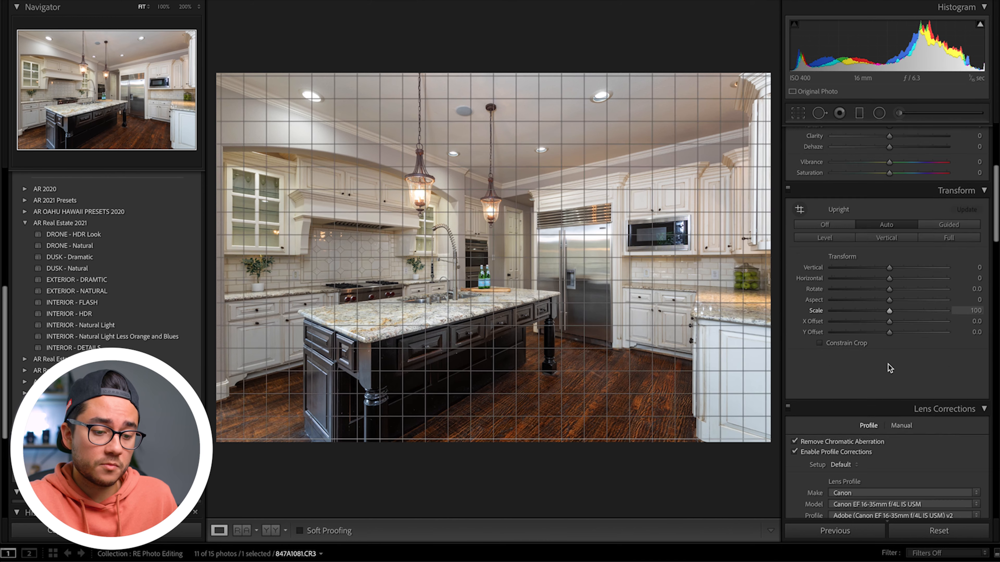
{"action": "scroll", "coordinate": [888, 365], "scroll_direction": "down", "scroll_amount": 10}
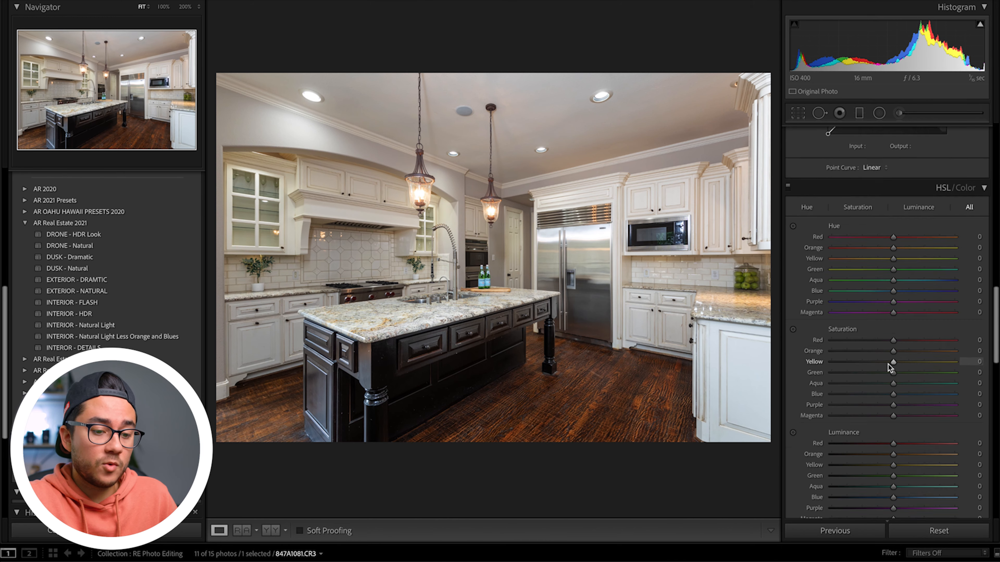
{"action": "scroll", "coordinate": [888, 366], "scroll_direction": "down", "scroll_amount": 3}
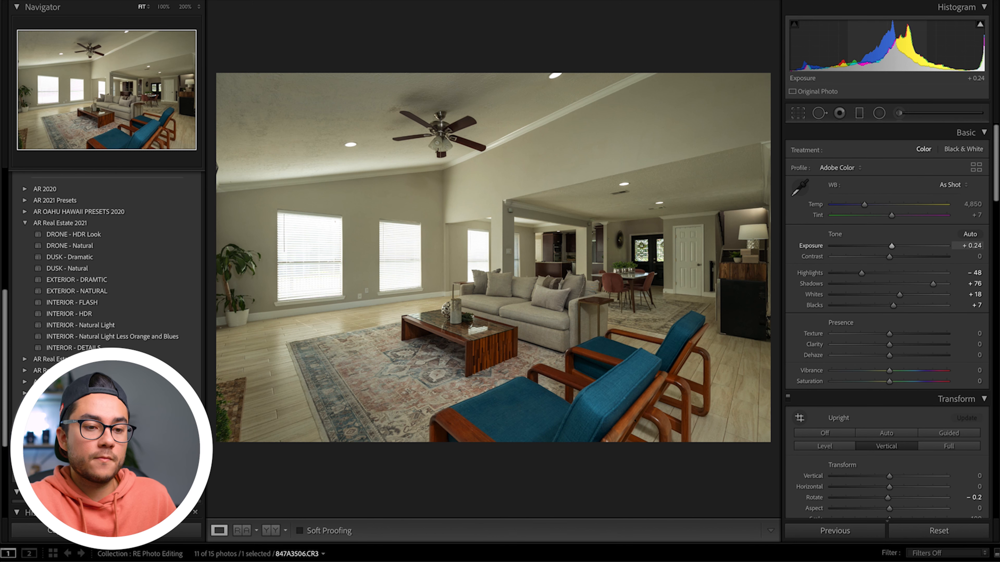
Step: Set white balance from the white ceiling, warm Temp to 4,550 and raise Exposure to +0.26
{"action": "left_click", "coordinate": [799, 188]}
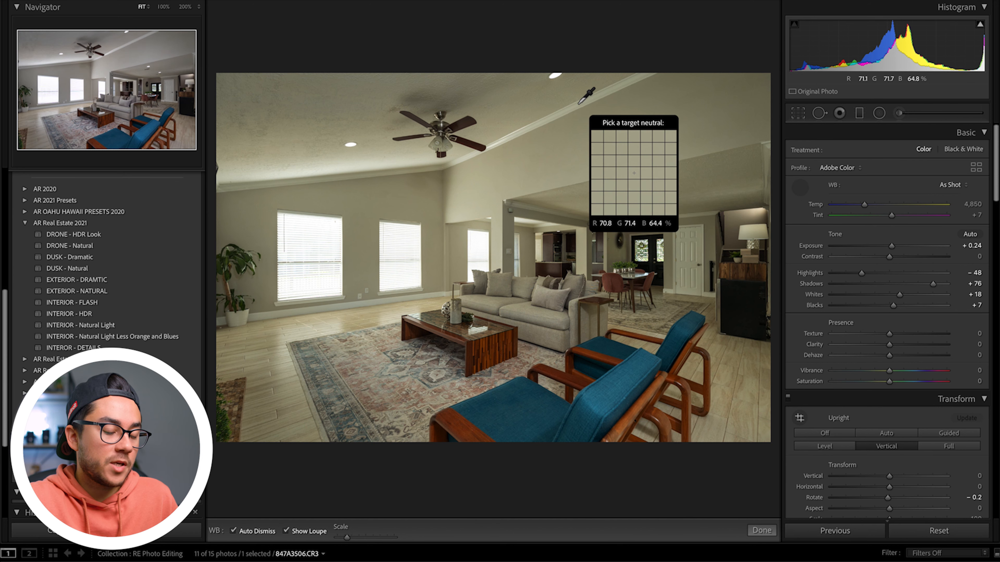
{"action": "left_click", "coordinate": [580, 106]}
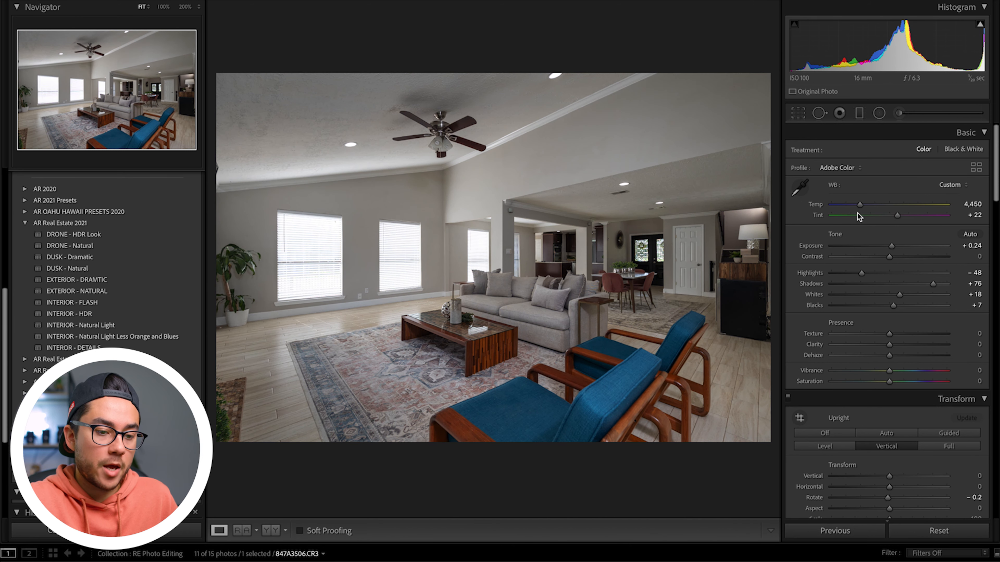
{"action": "left_click_drag", "start_coordinate": [858, 205], "coordinate": [859, 209]}
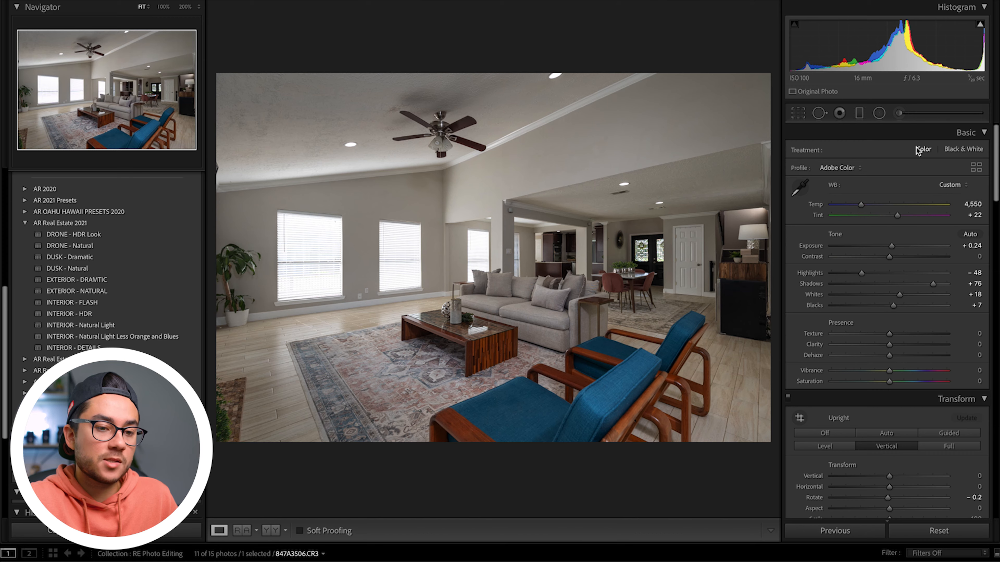
{"action": "left_click_drag", "start_coordinate": [896, 63], "coordinate": [898, 63]}
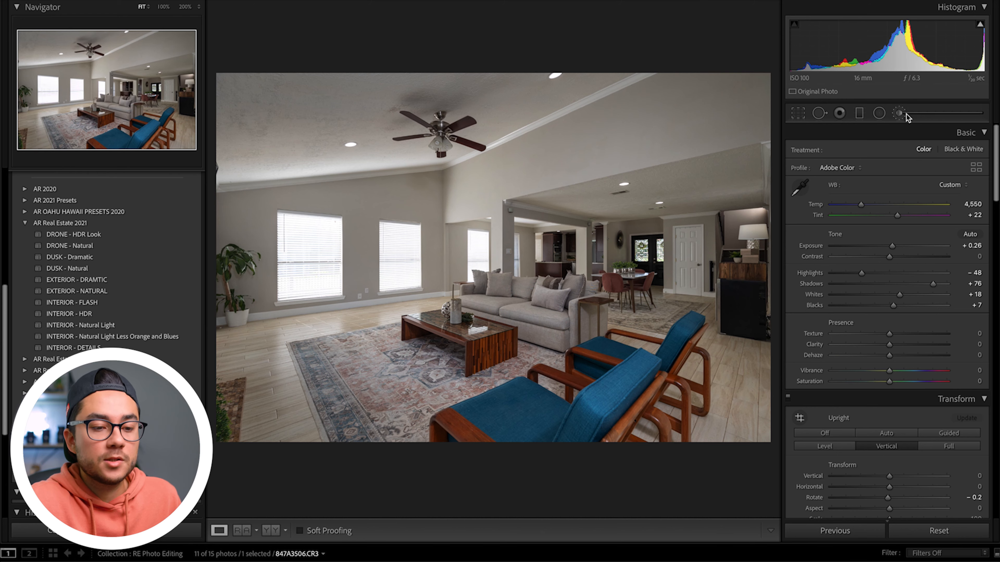
Step: Paint a Dodge brush at Exposure 0.45 over the kitchen, dining area and doorway, then compare Before/After
{"action": "key", "text": "k"}
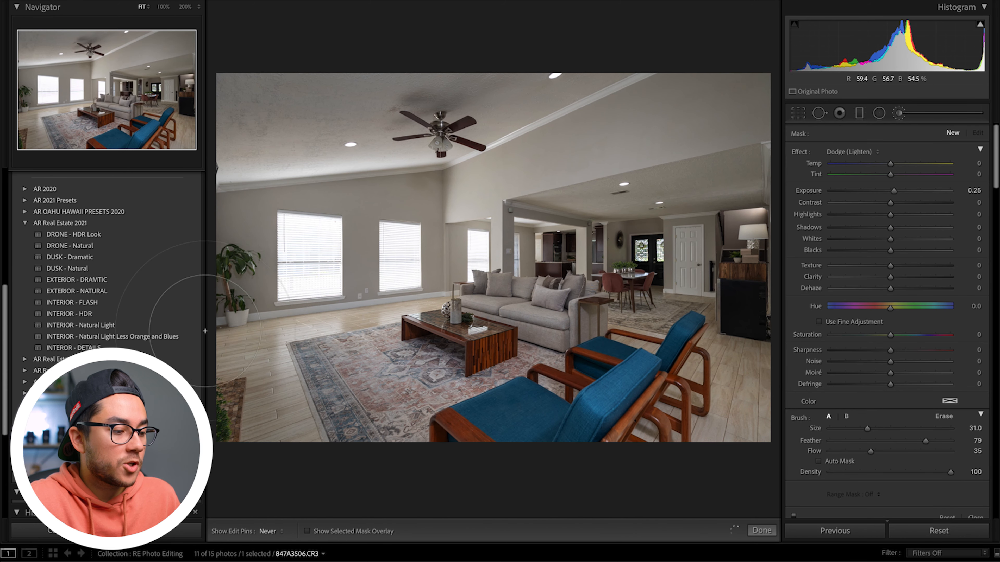
{"action": "left_click", "coordinate": [362, 396]}
{"action": "key", "text": "h"}
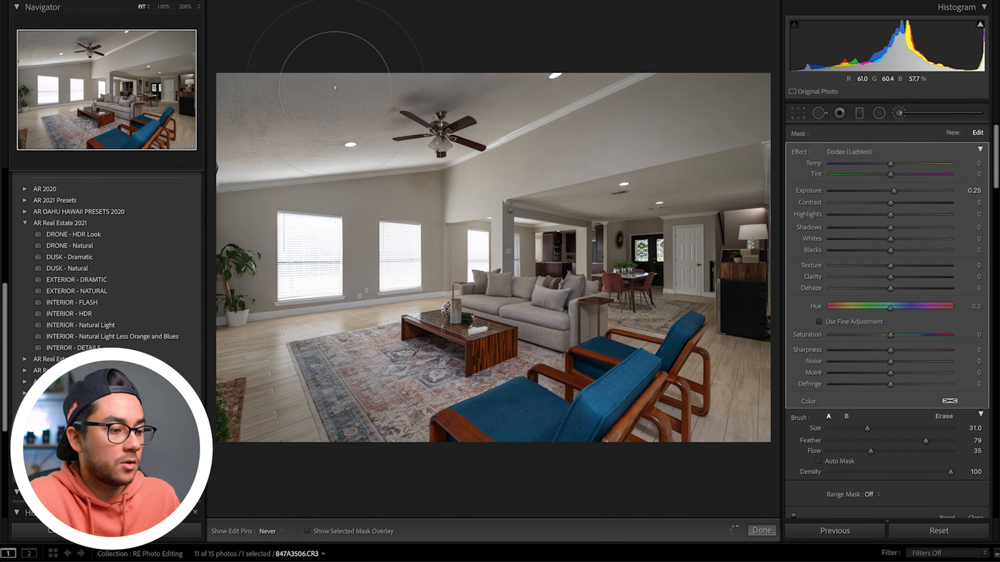
{"action": "left_click_drag", "start_coordinate": [754, 134], "coordinate": [720, 135]}
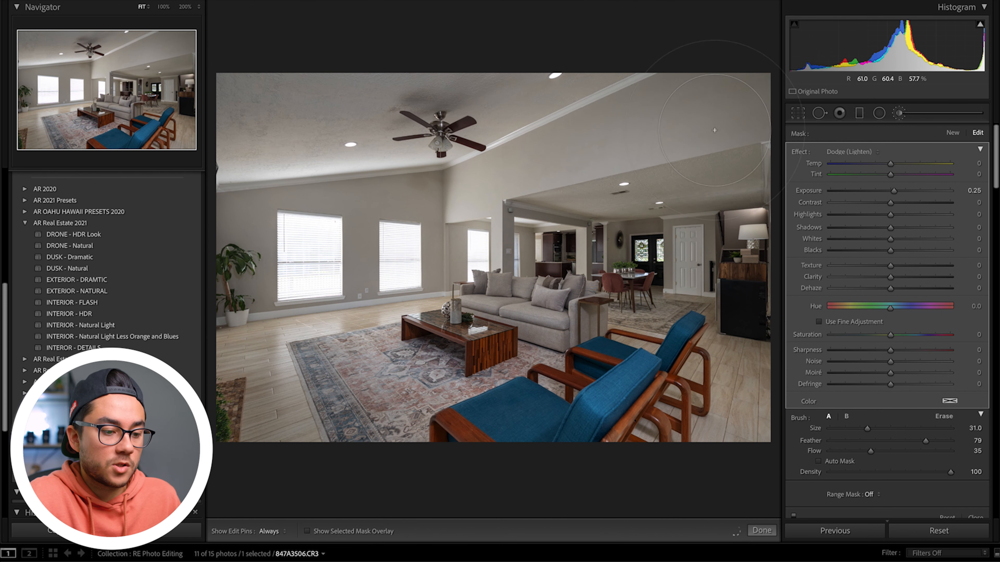
{"action": "scroll", "coordinate": [705, 255], "scroll_direction": "down", "scroll_amount": 4}
{"action": "mouse_move", "coordinate": [570, 252]}
{"action": "left_mouse_down"}
{"action": "mouse_move", "coordinate": [734, 254]}
{"action": "mouse_move", "coordinate": [630, 347]}
{"action": "mouse_move", "coordinate": [716, 264]}
{"action": "mouse_move", "coordinate": [625, 275]}
{"action": "left_mouse_up"}
{"action": "key", "text": "h"}
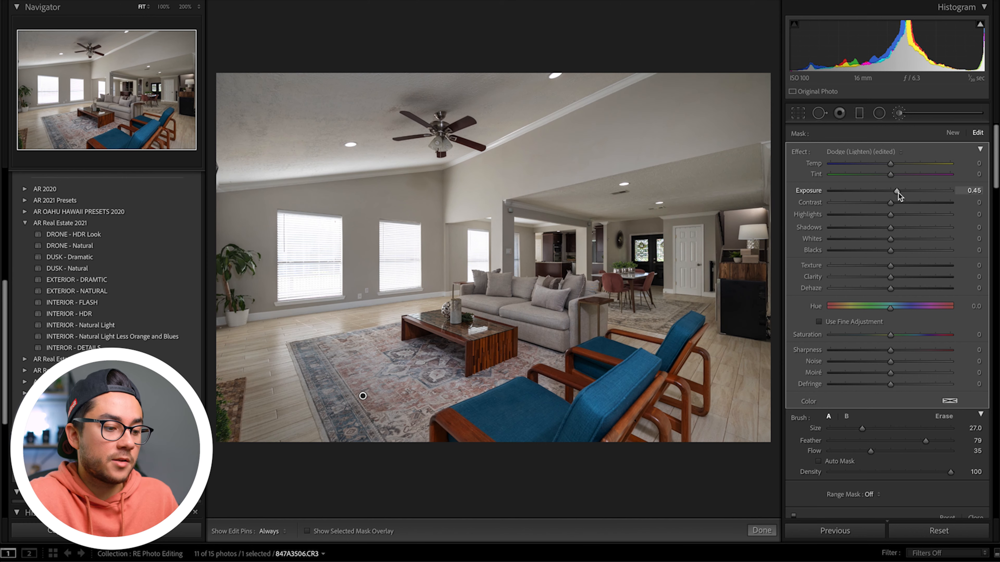
{"action": "key", "text": "k"}
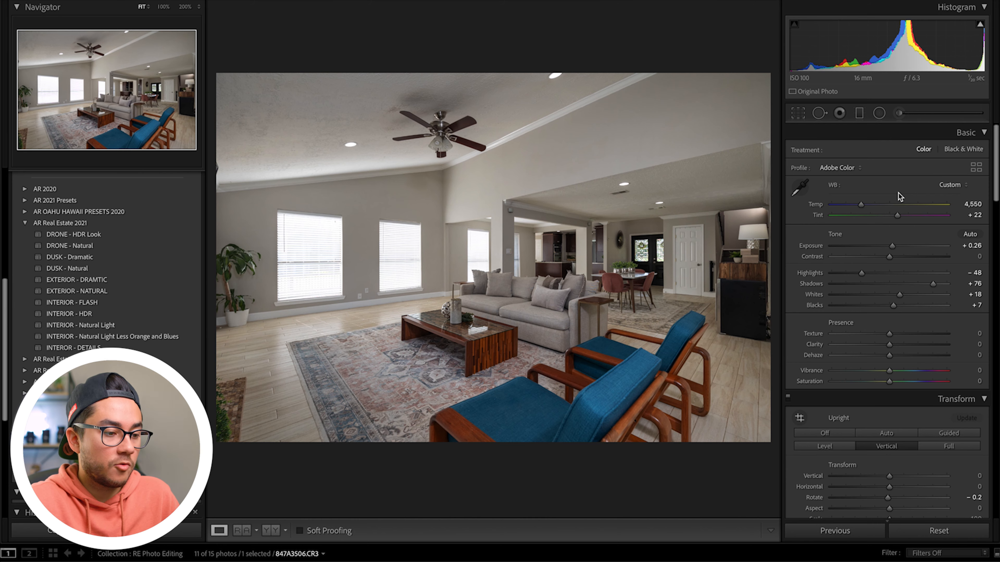
{"action": "key", "text": "backslash"}
{"action": "key", "text": "backslash"}
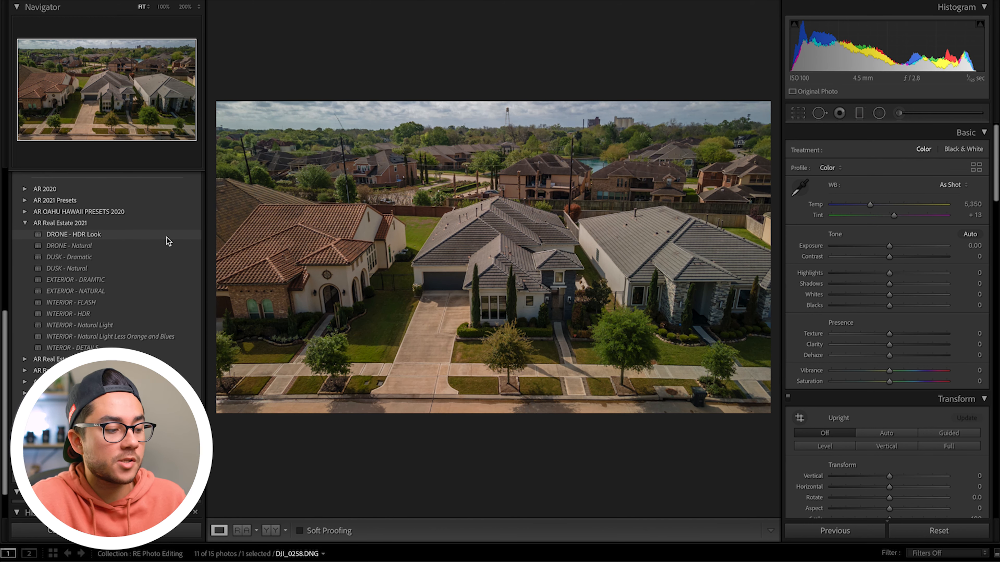
Step: Set Highlights -80, Shadows +80, Whites -14, Blacks -8, Vibrance +43 and Exposure +0.12
{"action": "left_click_drag", "start_coordinate": [890, 274], "coordinate": [843, 274]}
{"action": "left_click_drag", "start_coordinate": [889, 284], "coordinate": [884, 307]}
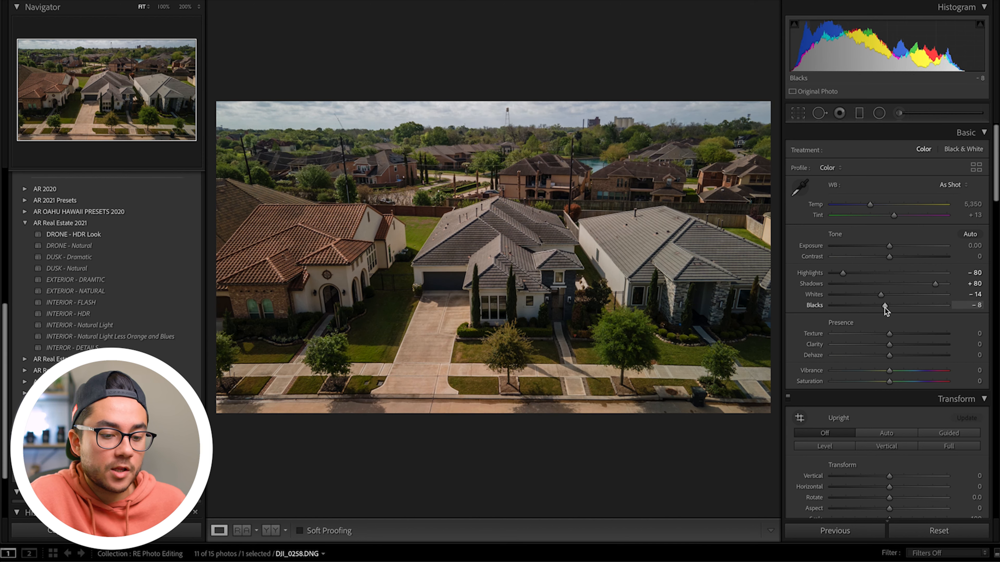
{"action": "left_click_drag", "start_coordinate": [889, 371], "coordinate": [914, 372]}
{"action": "left_click_drag", "start_coordinate": [904, 23], "coordinate": [892, 41]}
{"action": "left_click", "coordinate": [799, 188]}
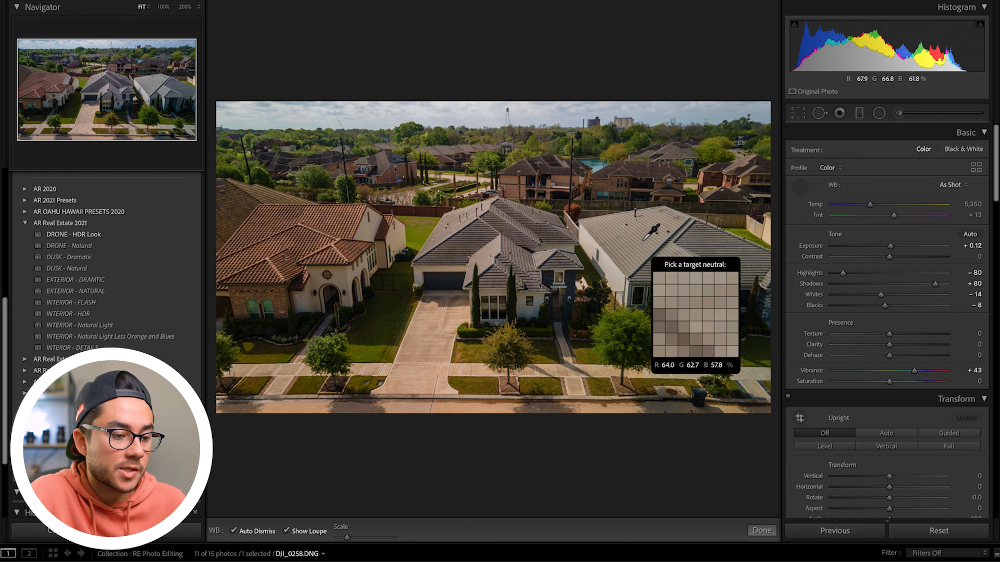
Step: Sample white balance from the grey roof, apply Daylight, and settle on Temp 5,200, Tint +10
{"action": "left_click", "coordinate": [658, 233]}
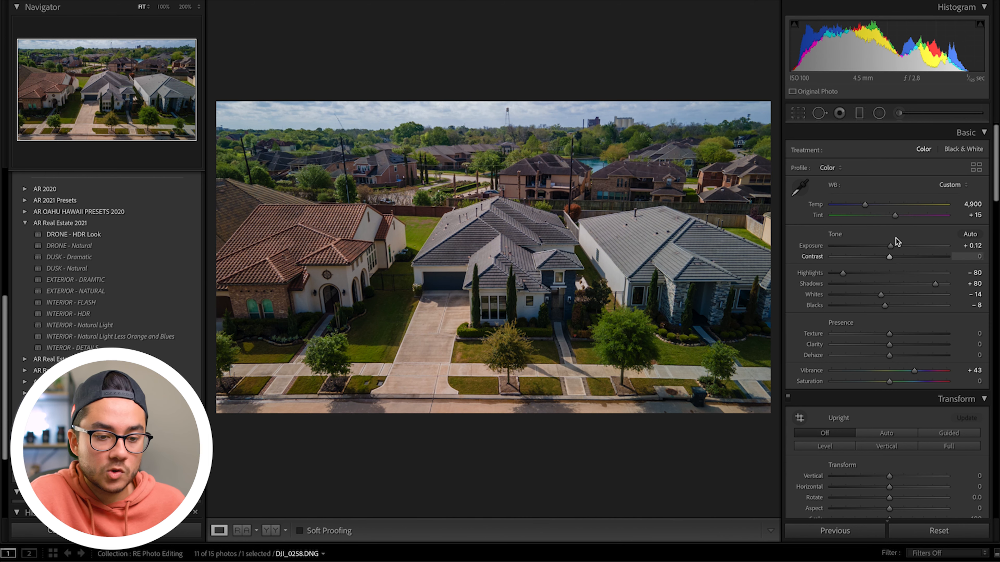
{"action": "left_click", "coordinate": [951, 184]}
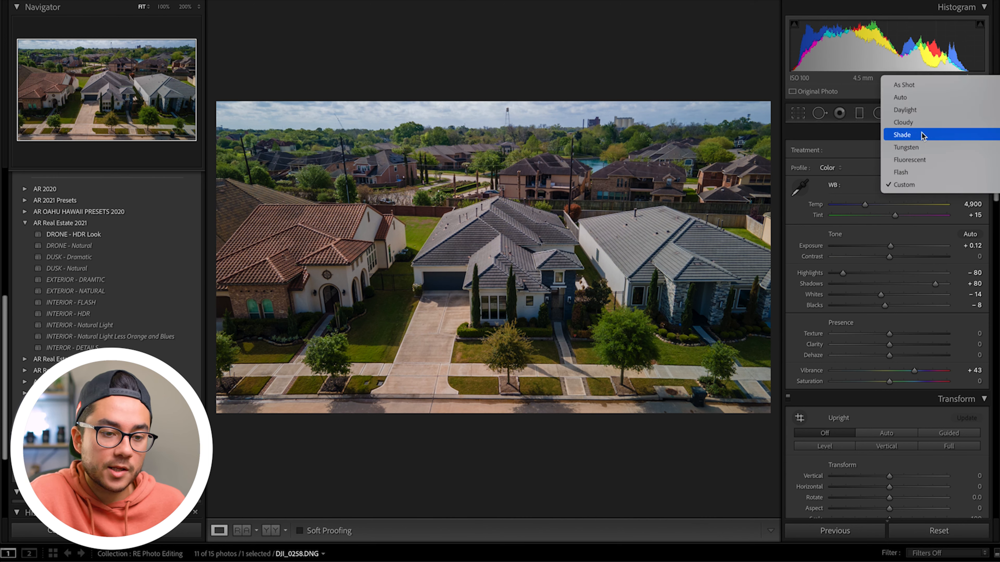
{"action": "left_click", "coordinate": [906, 114]}
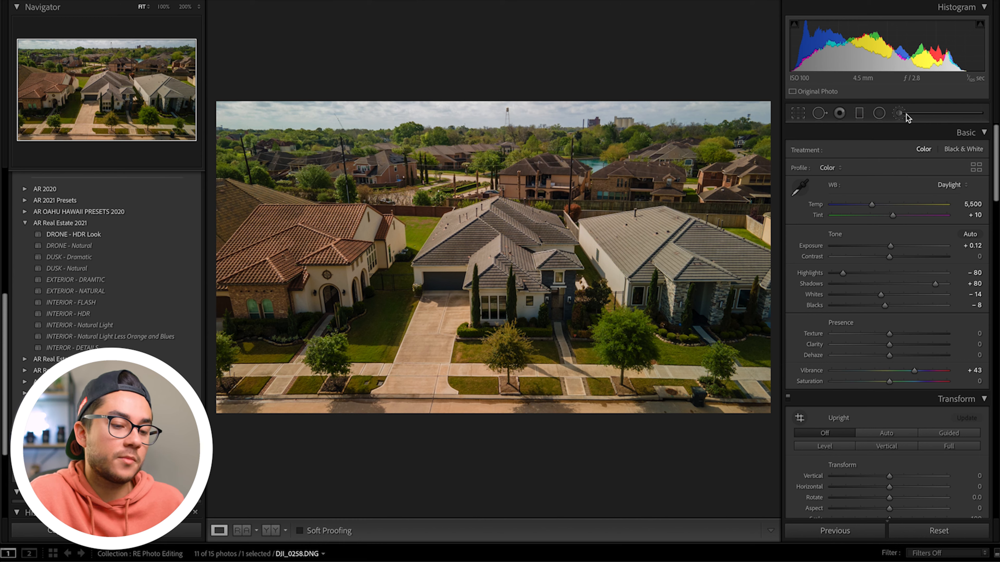
{"action": "scroll", "coordinate": [875, 205], "scroll_direction": "down", "scroll_amount": 3}
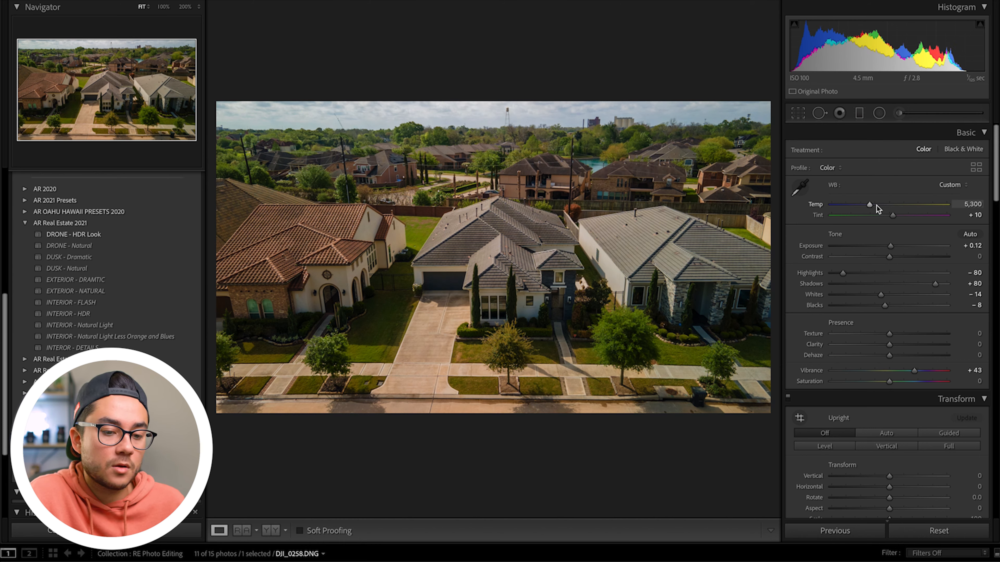
{"action": "key", "text": "backslash"}
{"action": "key", "text": "backslash"}
{"action": "scroll", "coordinate": [868, 478], "scroll_direction": "down", "scroll_amount": 1}
{"action": "scroll", "coordinate": [870, 453], "scroll_direction": "down", "scroll_amount": 2}
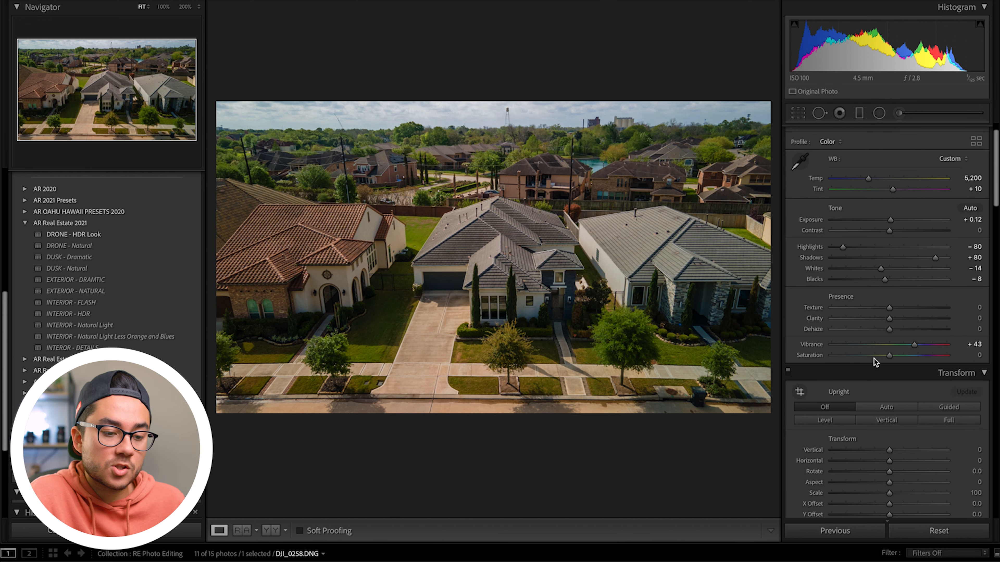
{"action": "scroll", "coordinate": [868, 298], "scroll_direction": "down", "scroll_amount": 4}
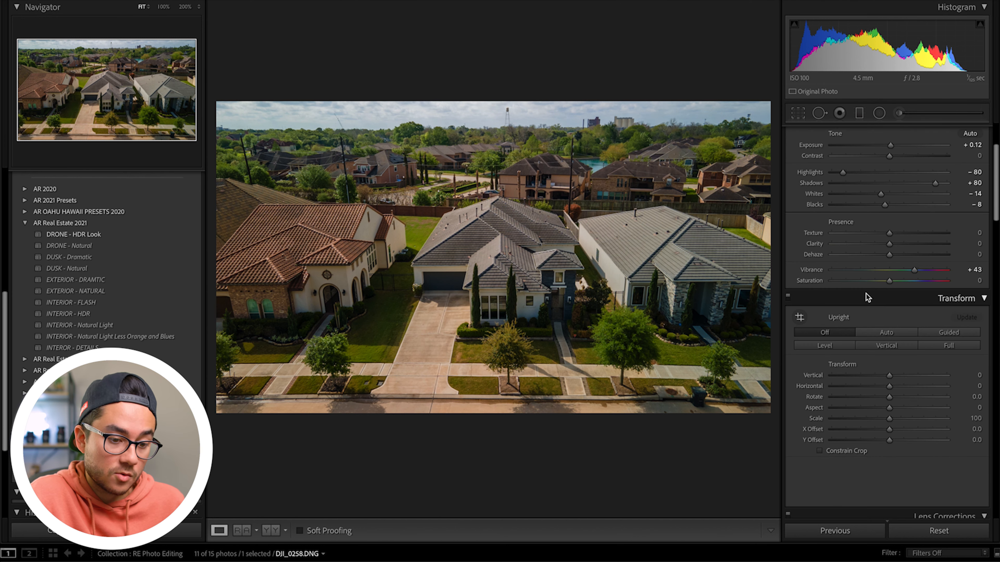
{"action": "scroll", "coordinate": [888, 342], "scroll_direction": "down", "scroll_amount": 8}
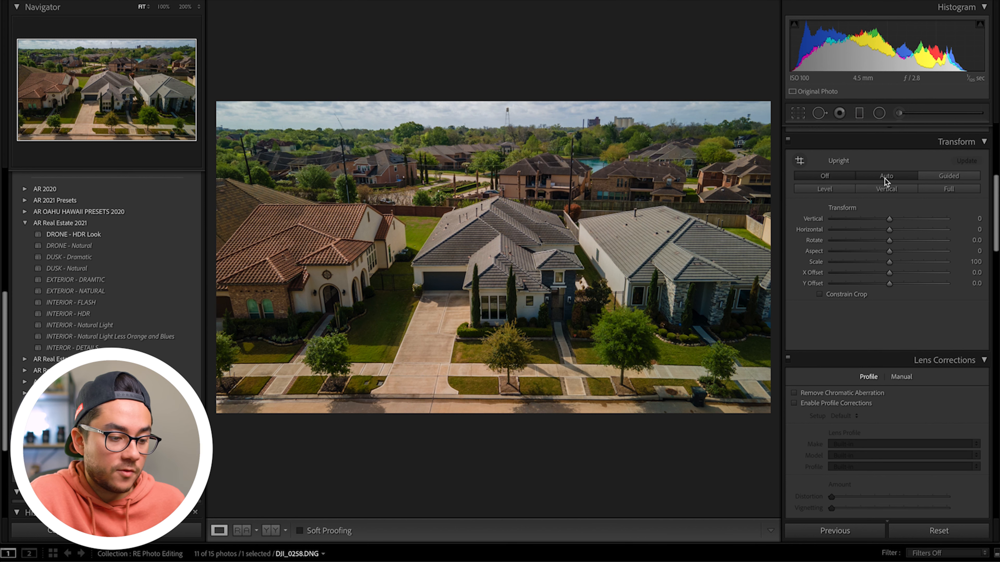
Step: Try Upright Auto and Level corrections, undoing both
{"action": "left_click", "coordinate": [884, 179]}
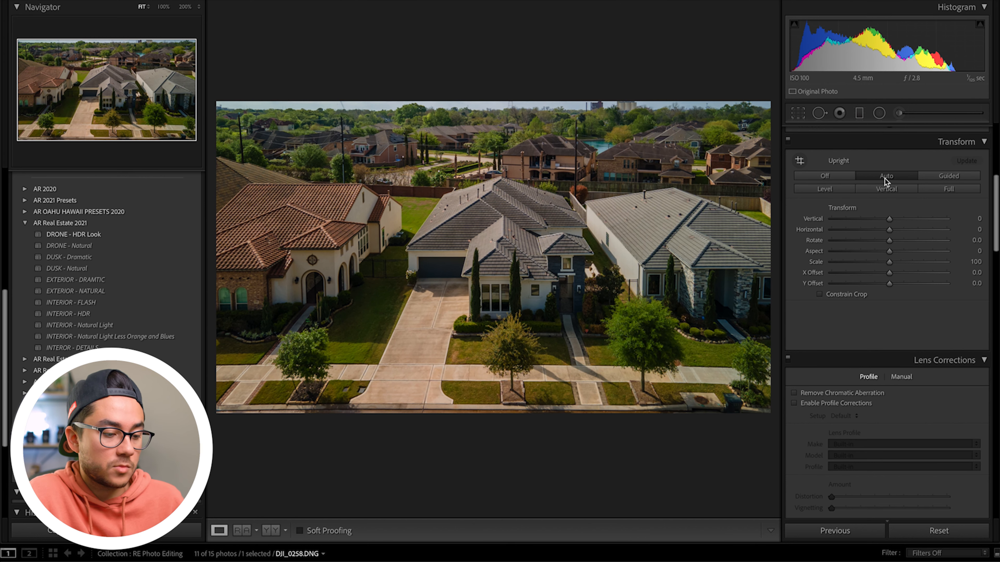
{"action": "key", "text": "ctrl+z"}
{"action": "left_click", "coordinate": [841, 189]}
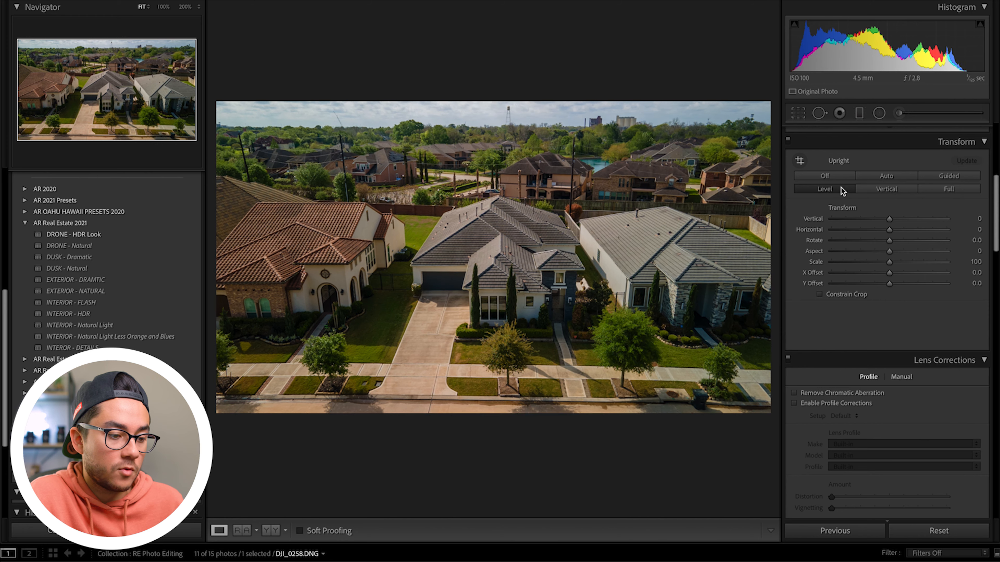
{"action": "key", "text": "ctrl+z"}
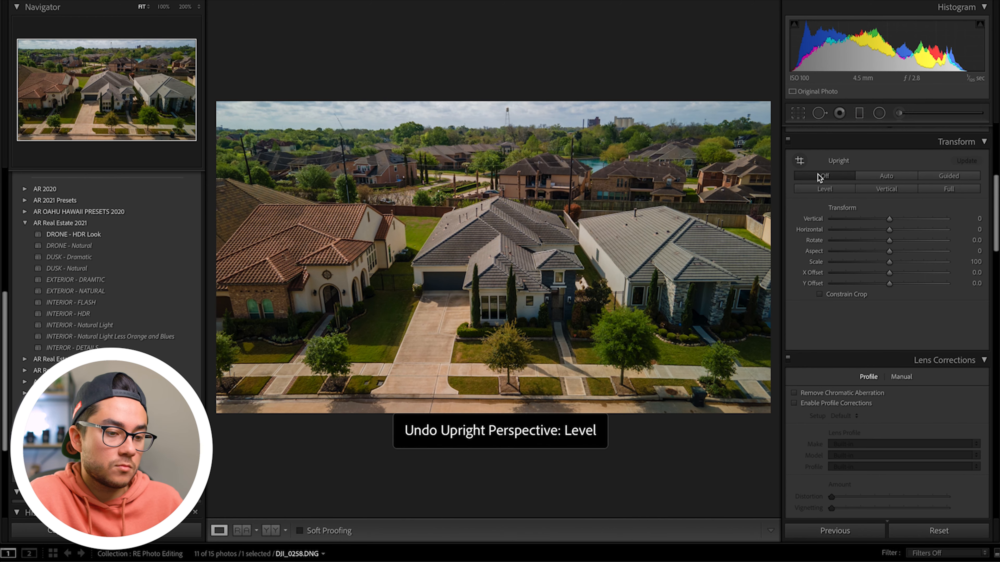
Step: Straighten the crop to a -0.24° angle and raise Contrast to +25
{"action": "left_click", "coordinate": [798, 114]}
{"action": "left_click_drag", "start_coordinate": [774, 170], "coordinate": [774, 175]}
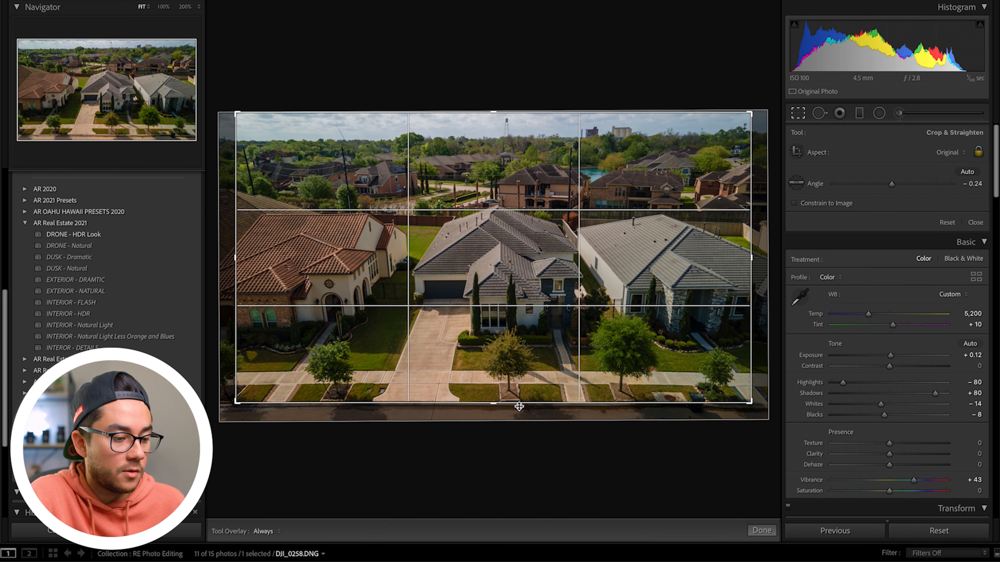
{"action": "key", "text": "Return"}
{"action": "left_click_drag", "start_coordinate": [889, 257], "coordinate": [905, 257]}
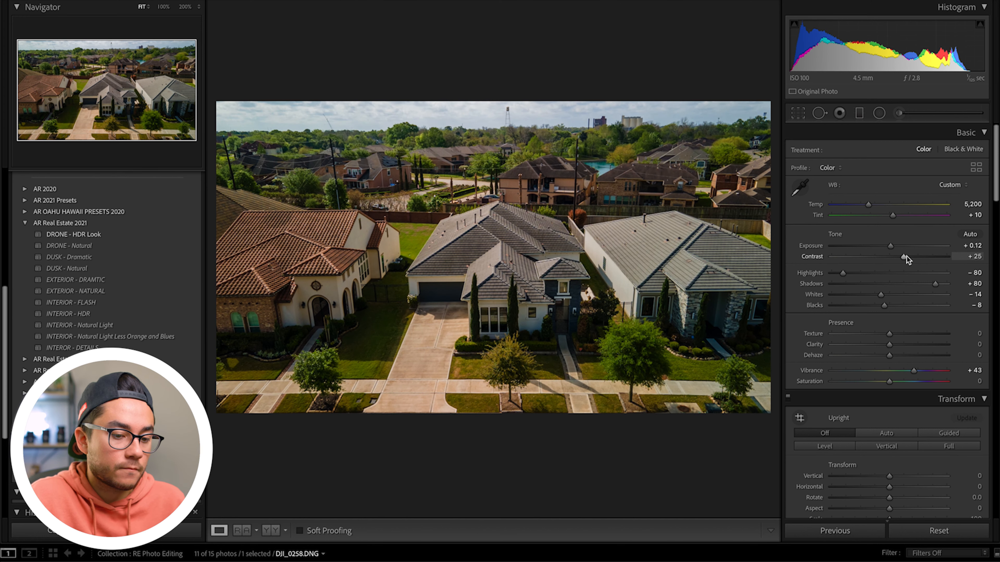